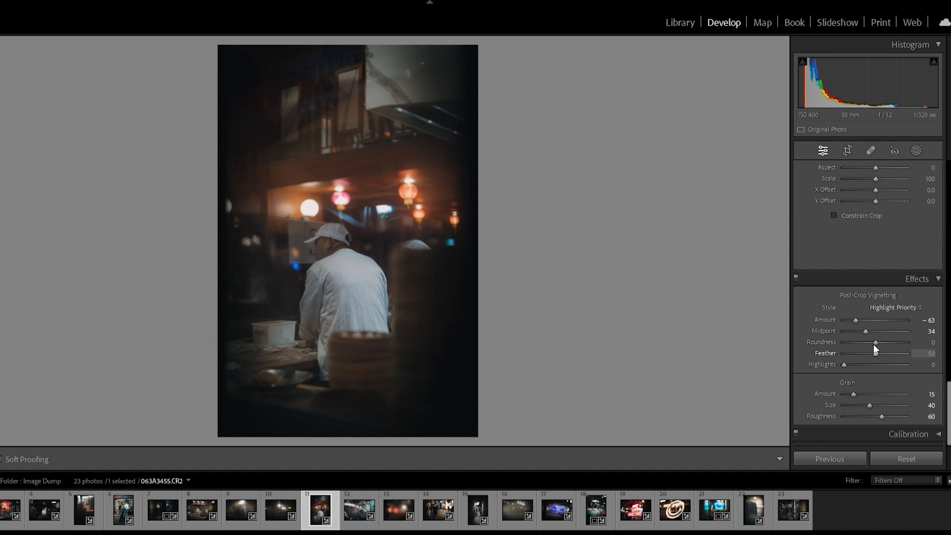
Set the post-crop vignette's feather to 66 and its highlights to 82
drag(878, 345, 896, 362)
click(846, 361)
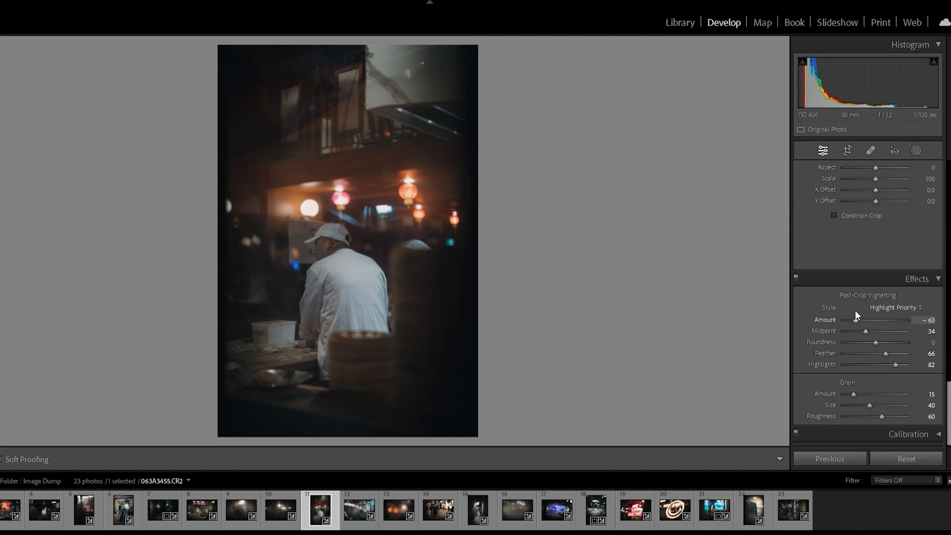
mouse_move(855, 312)
mouse_down()
mouse_move(869, 310)
mouse_move(853, 306)
mouse_up()
Add a linear gradient mask rising from the photo's lower edge to the upper building, with exposure at -1.24
scroll(825, 242, up, 5)
scroll(852, 213, up, 3)
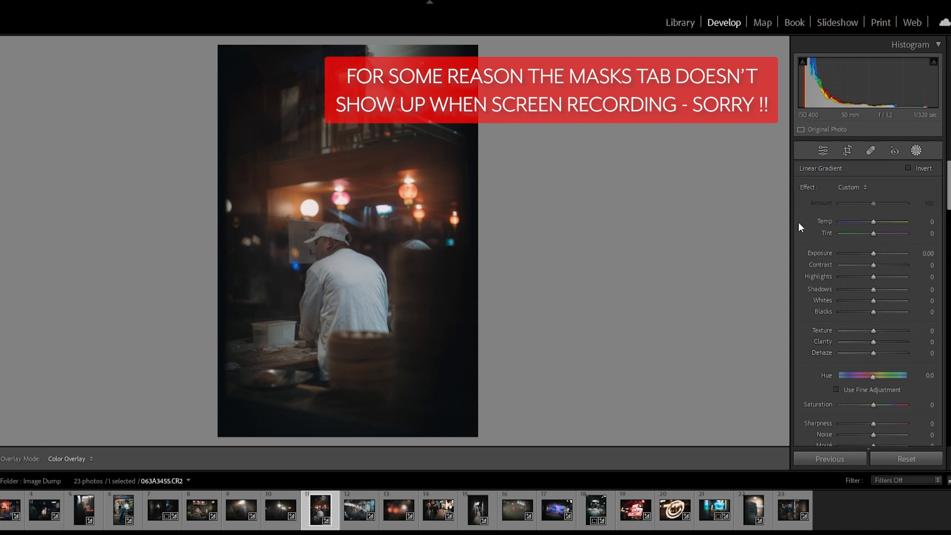
drag(346, 436, 345, 132)
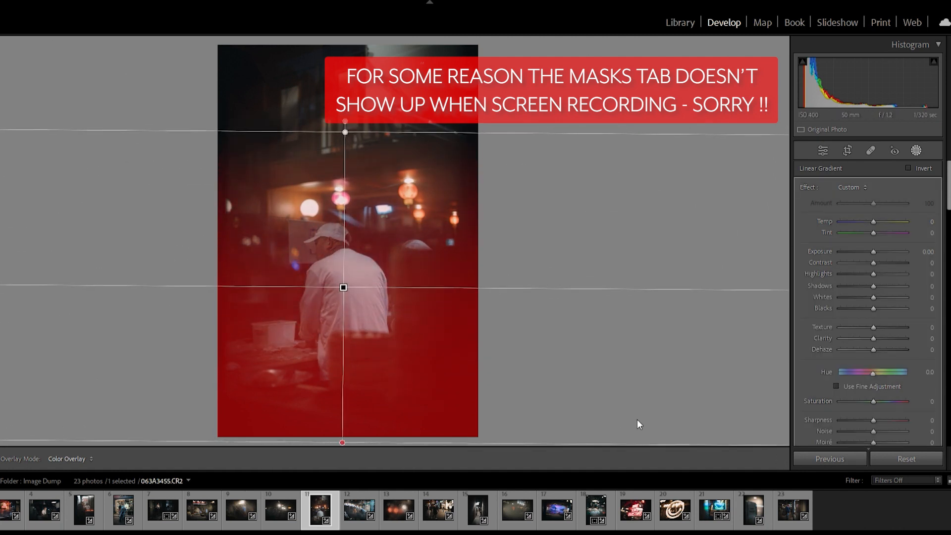
click(870, 243)
drag(869, 243, 862, 240)
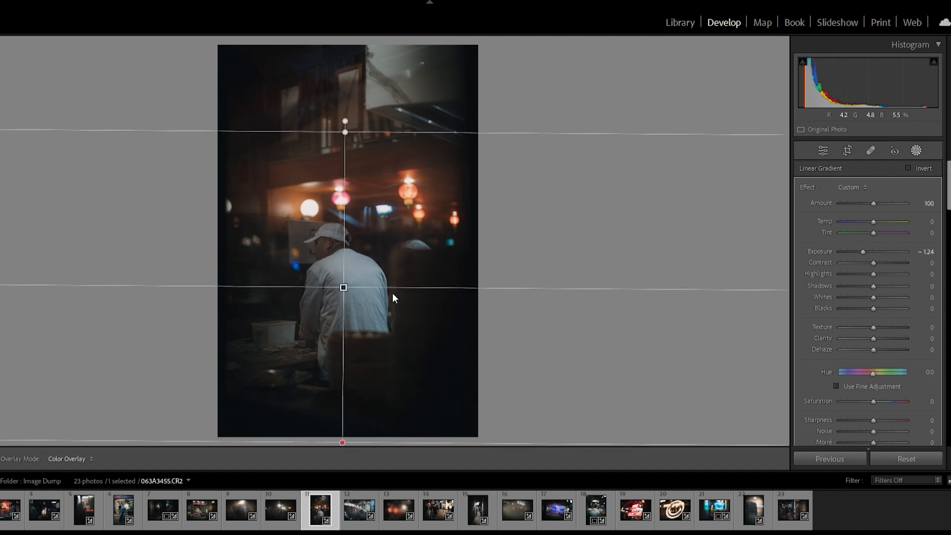
Shift the lower linear gradient downward and shorten it so its upper boundary sits near the man's shoulders
mouse_move(348, 282)
drag(348, 281, 340, 341)
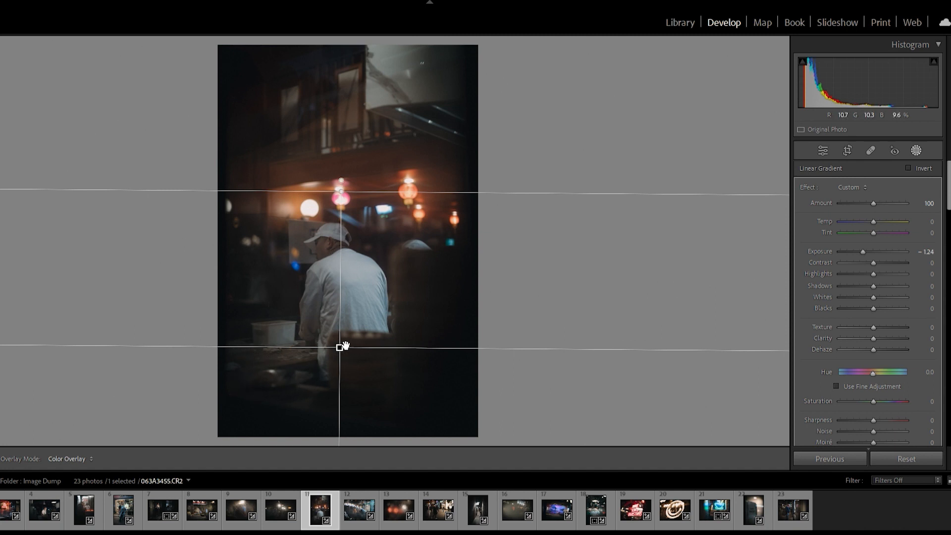
drag(345, 193, 342, 247)
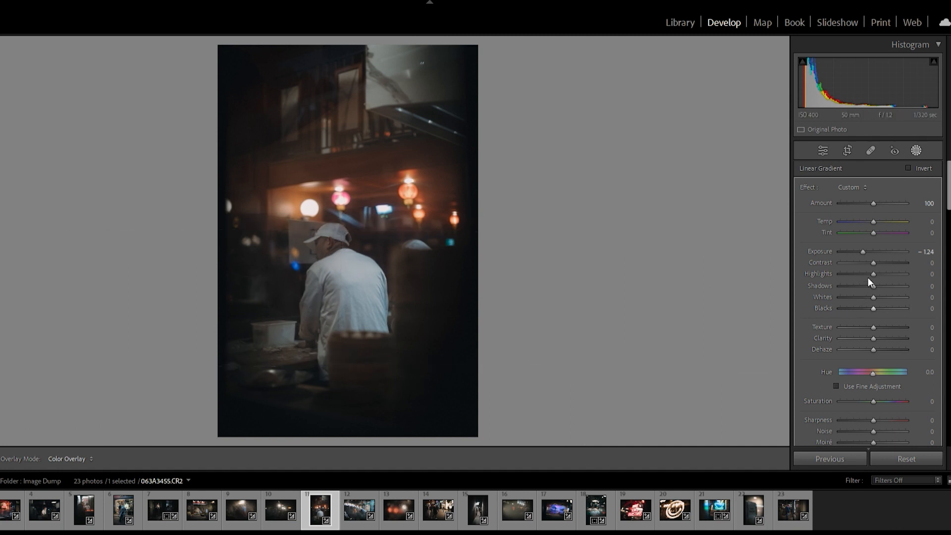
Set the lower gradient's highlights to 18 and subtract the subject from its mask
drag(880, 265, 881, 265)
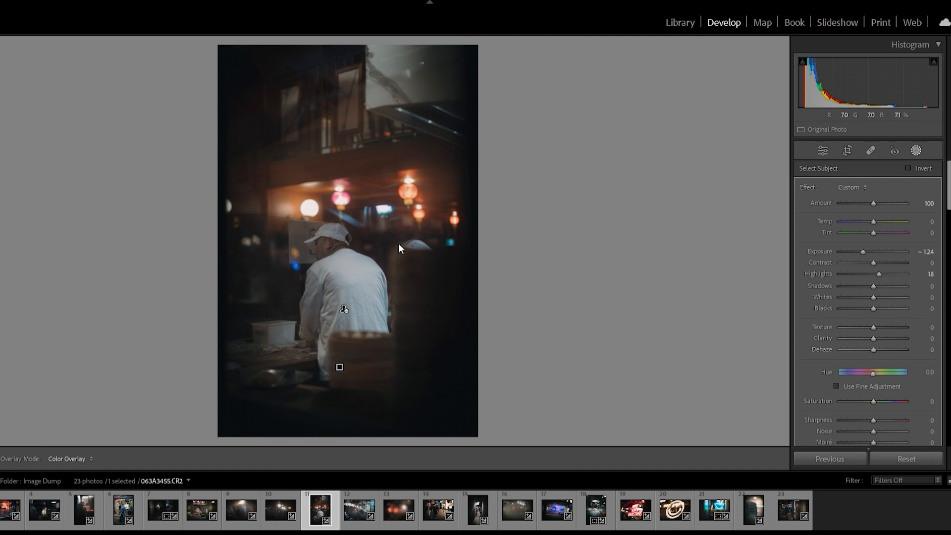
mouse_move(341, 365)
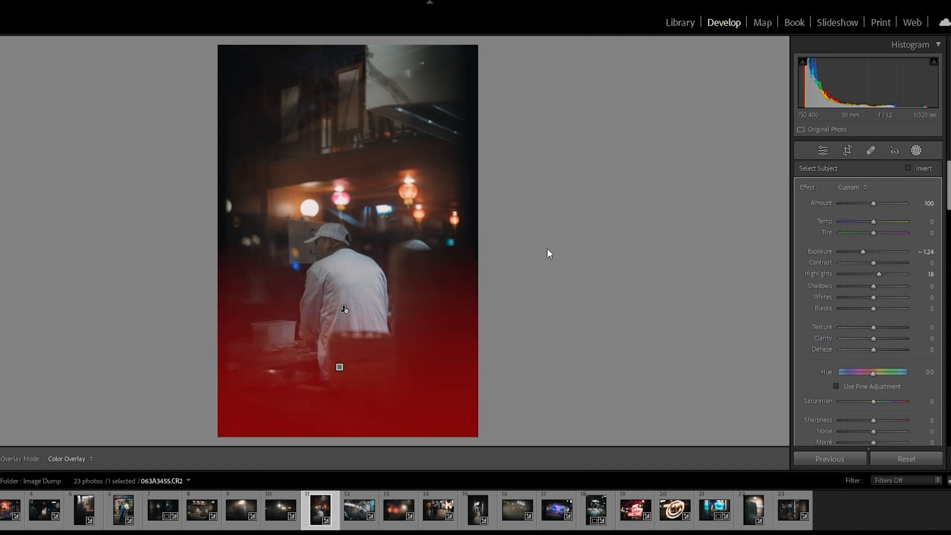
mouse_move(344, 305)
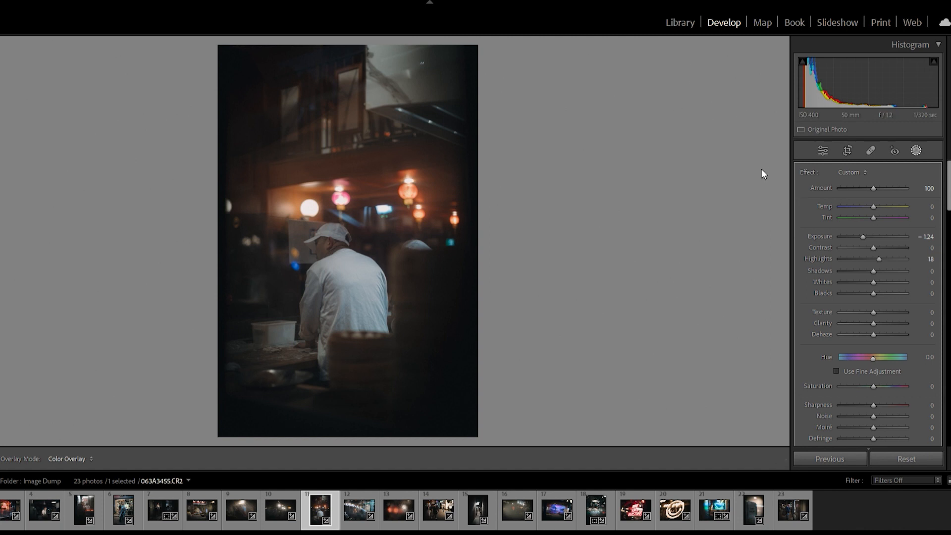
Add a linear gradient mask from the photo's upper edge down to the man's shoulders, lowering its exposure and setting highlights to 39
key(m)
drag(347, 38, 347, 250)
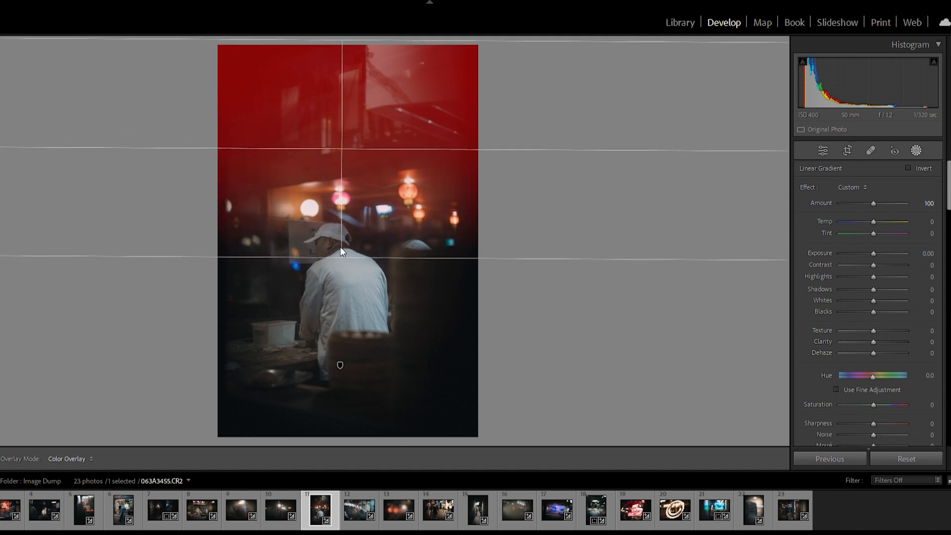
drag(873, 240, 886, 268)
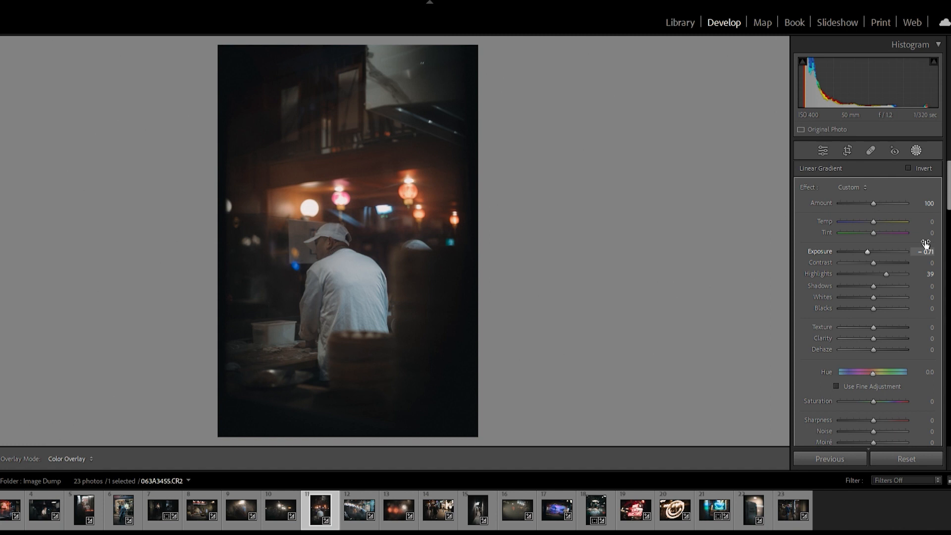
drag(926, 247, 934, 248)
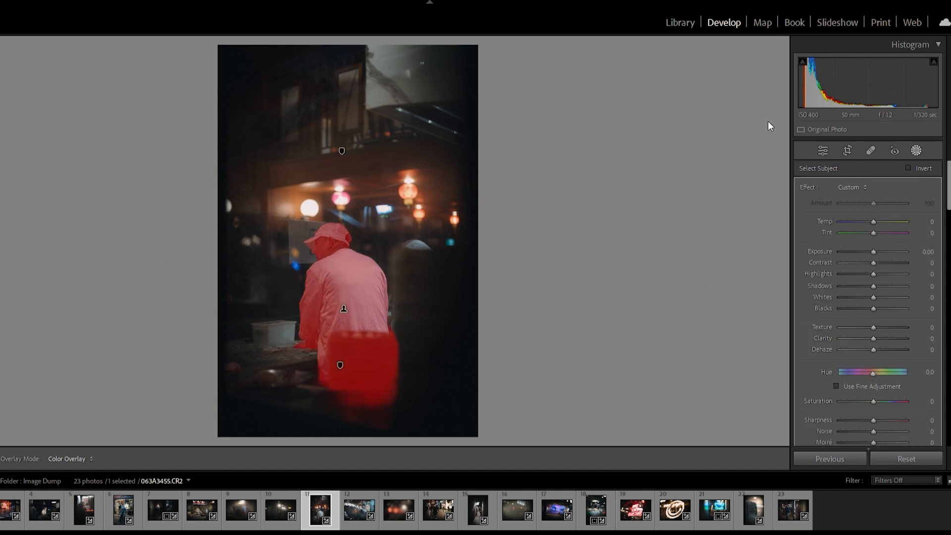
Brush the blurred basket stack in the foreground out of the subject mask so only the man stays selected
click(774, 213)
scroll(408, 398, down, 2)
mouse_move(374, 392)
mouse_down()
mouse_move(416, 384)
mouse_move(415, 405)
mouse_move(295, 438)
mouse_move(388, 407)
mouse_move(364, 382)
mouse_move(360, 359)
mouse_move(401, 374)
mouse_move(391, 365)
mouse_move(421, 348)
mouse_move(394, 359)
mouse_up()
scroll(382, 399, down, 3)
scroll(300, 365, down, 3)
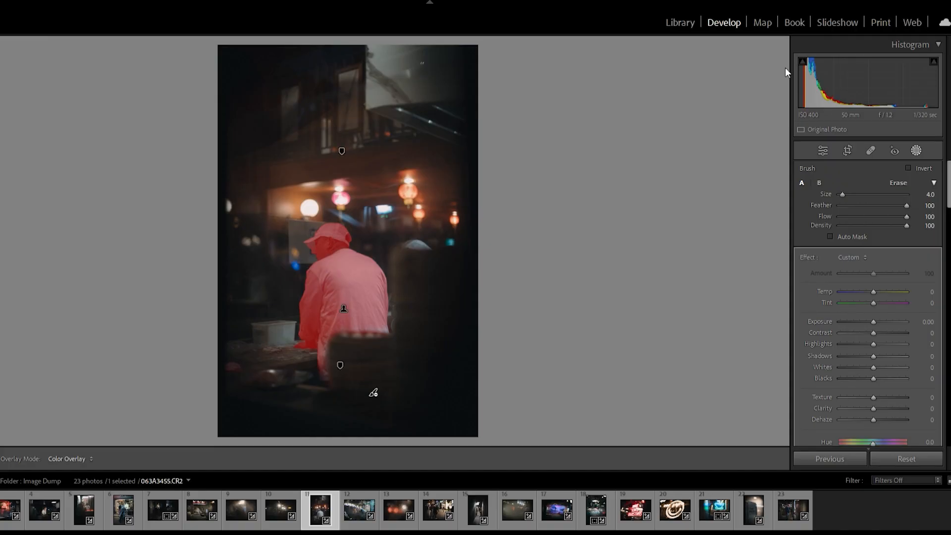
Create an inverted copy of the subject mask for the background, with exposure -0.17, highlights 13 and dehaze -7
click(814, 112)
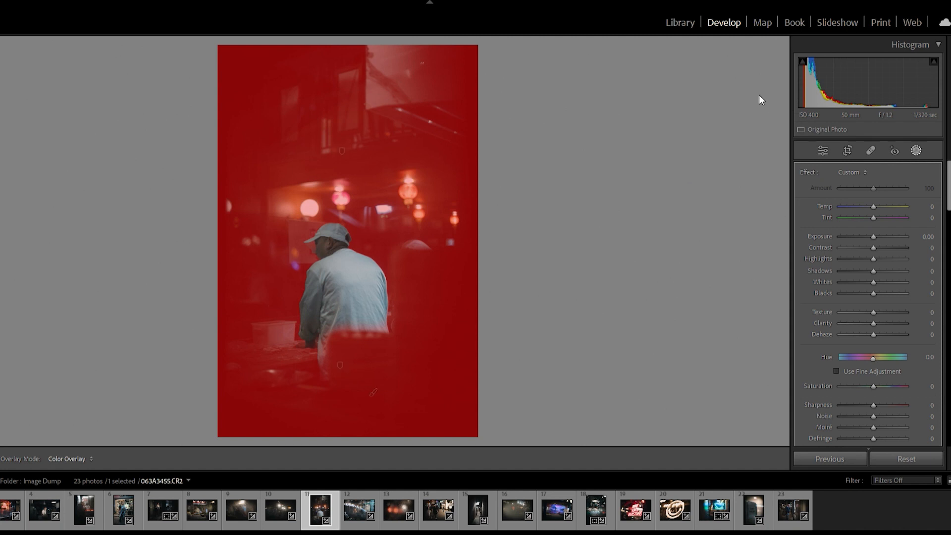
drag(875, 224, 874, 223)
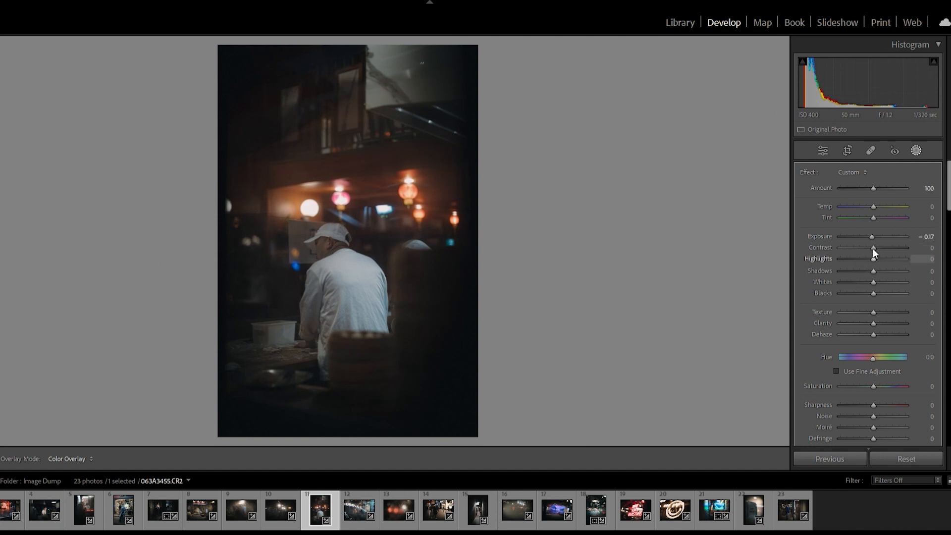
drag(875, 248, 880, 249)
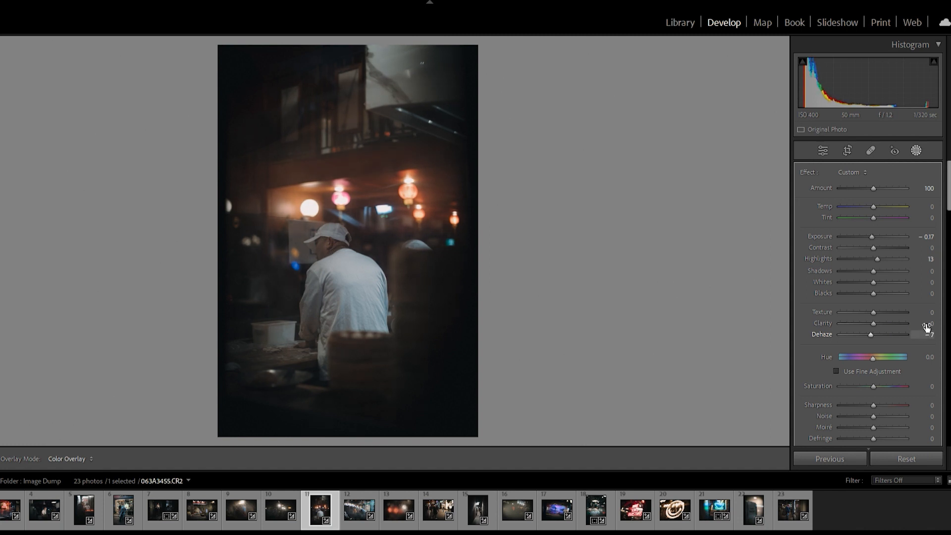
Set the subject mask's texture to 8 and highlights to 10, and compare the photo before and after side by side
click(343, 309)
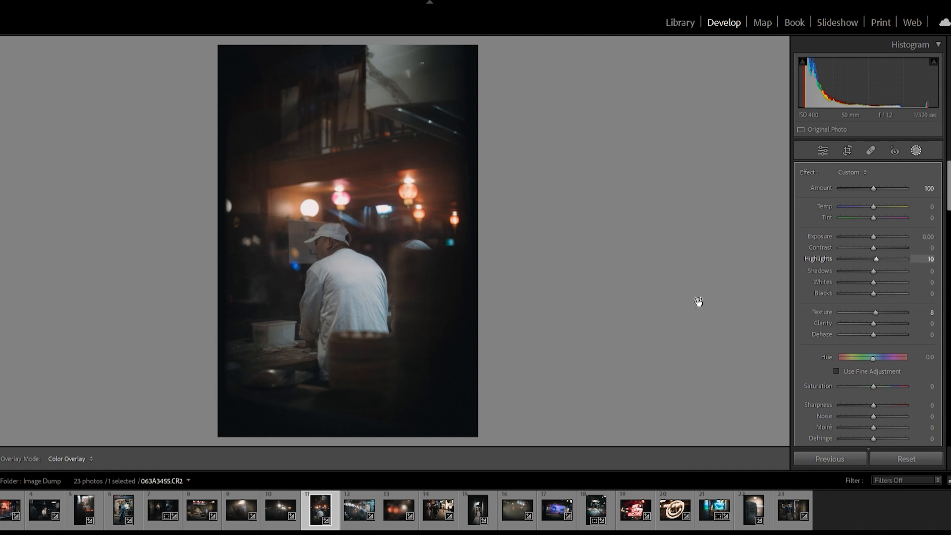
key(y)
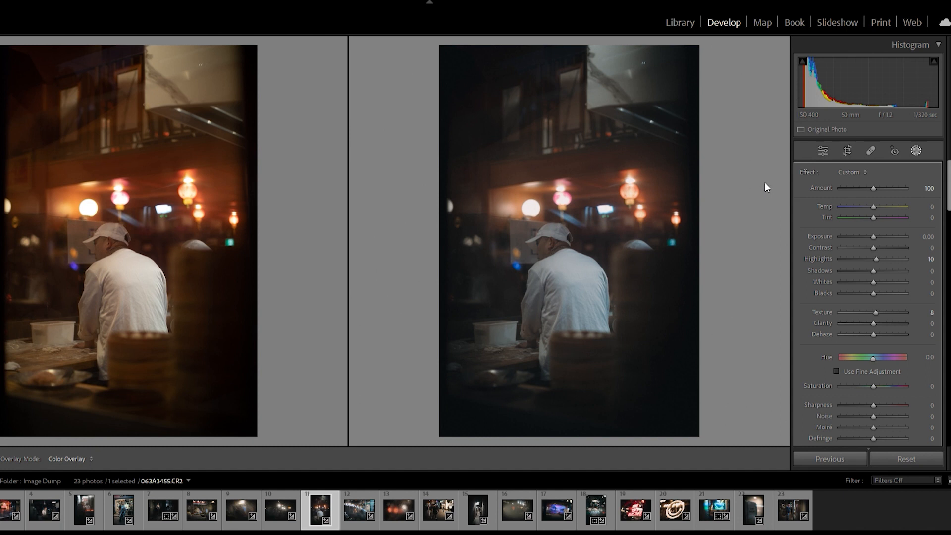
Add a radial gradient mask with feather 37 around the man, rotating, moving and resizing the ellipse to fit his head and back
key(shift+m)
mouse_move(561, 267)
mouse_down()
mouse_move(584, 320)
mouse_move(600, 319)
mouse_move(602, 357)
mouse_up()
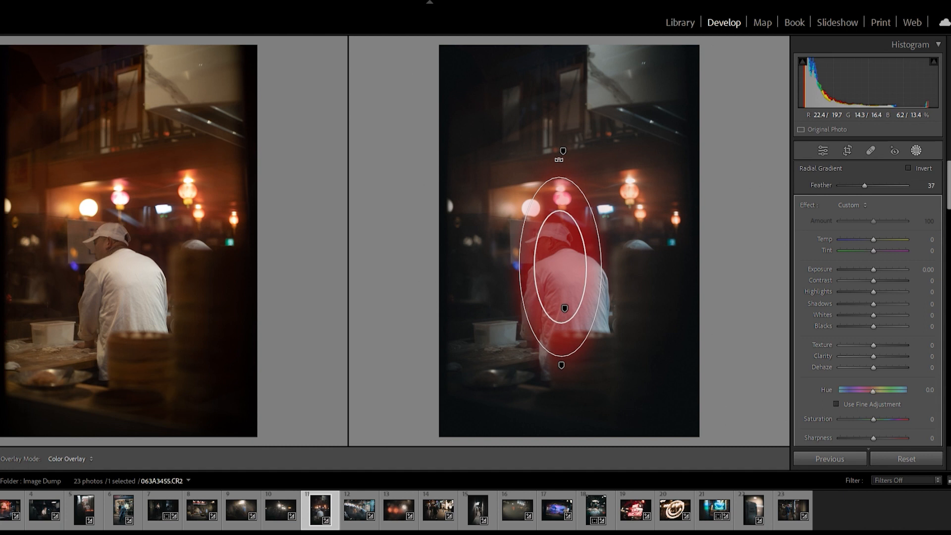
drag(559, 159, 548, 162)
drag(563, 268, 619, 272)
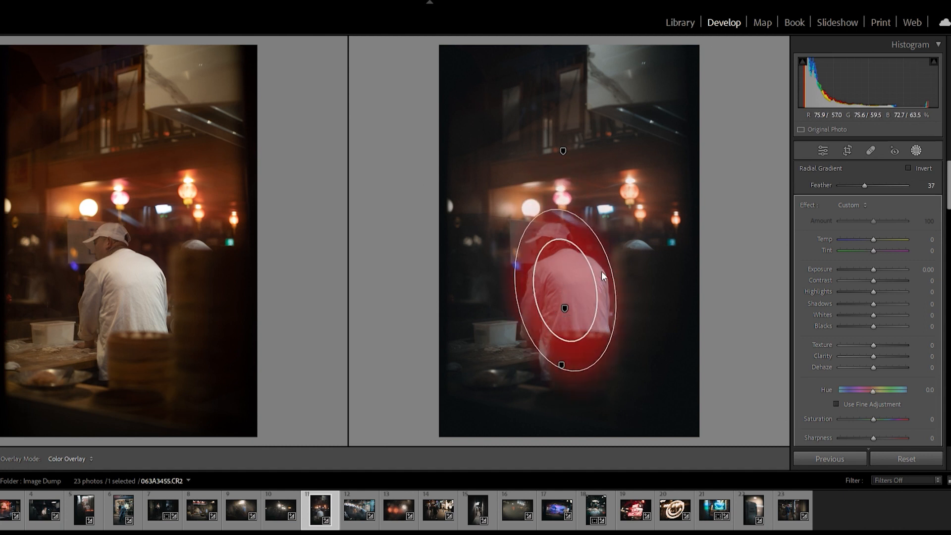
drag(591, 376, 582, 378)
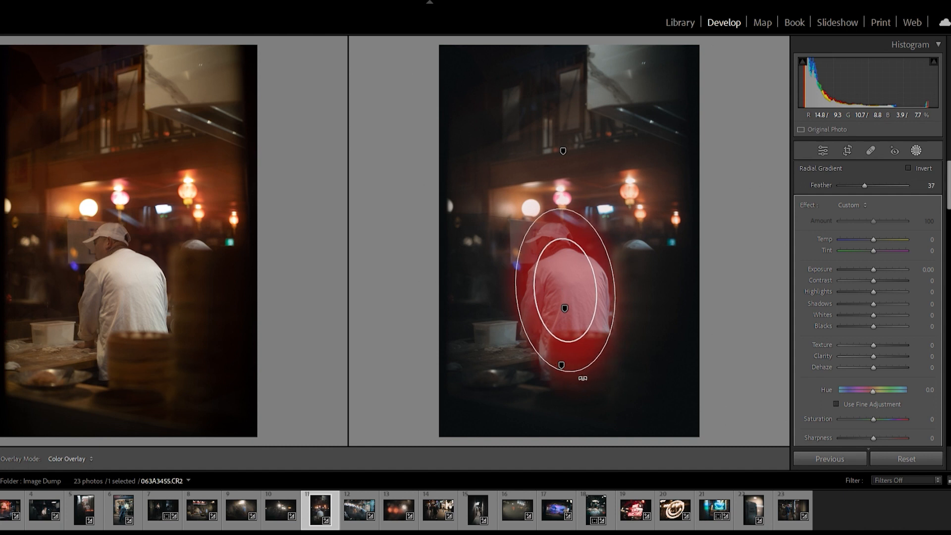
mouse_move(576, 286)
mouse_down()
mouse_move(574, 301)
mouse_move(573, 292)
mouse_up()
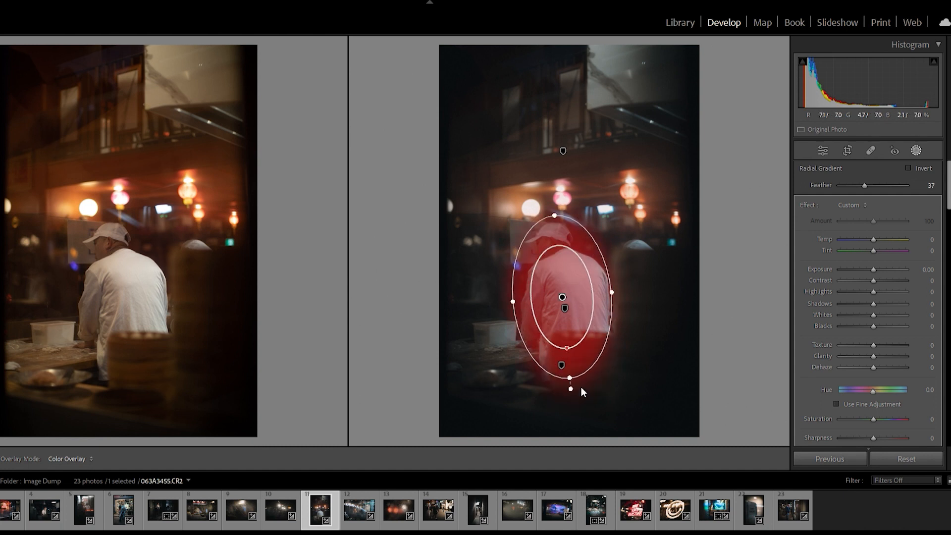
drag(570, 378, 569, 358)
drag(561, 237, 555, 225)
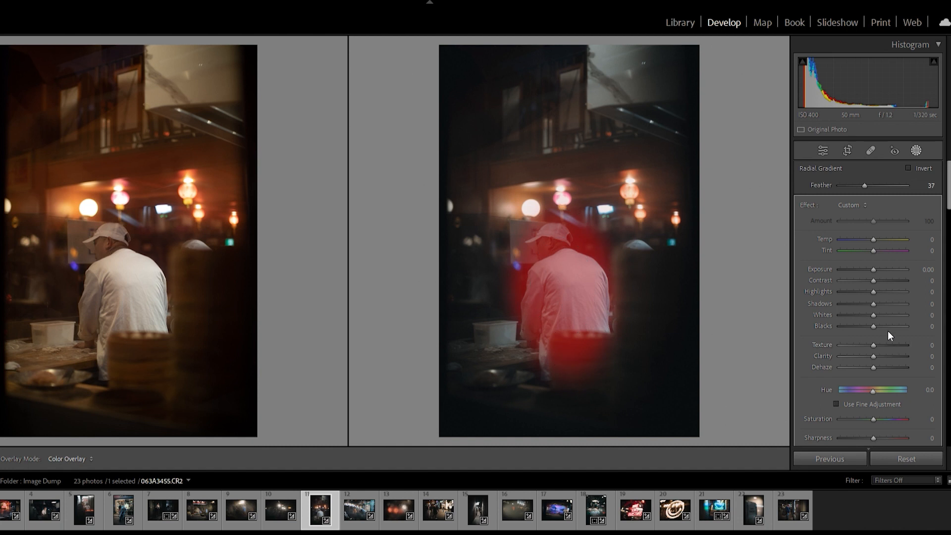
Reset the radial mask's exposure to 0 and raise its texture to 65
drag(871, 260, 873, 260)
double_click(873, 261)
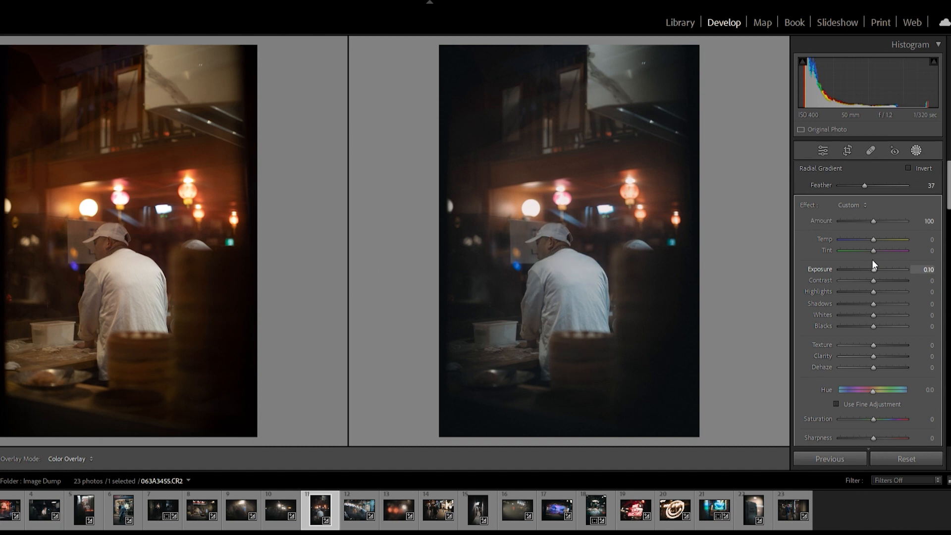
drag(875, 342, 894, 342)
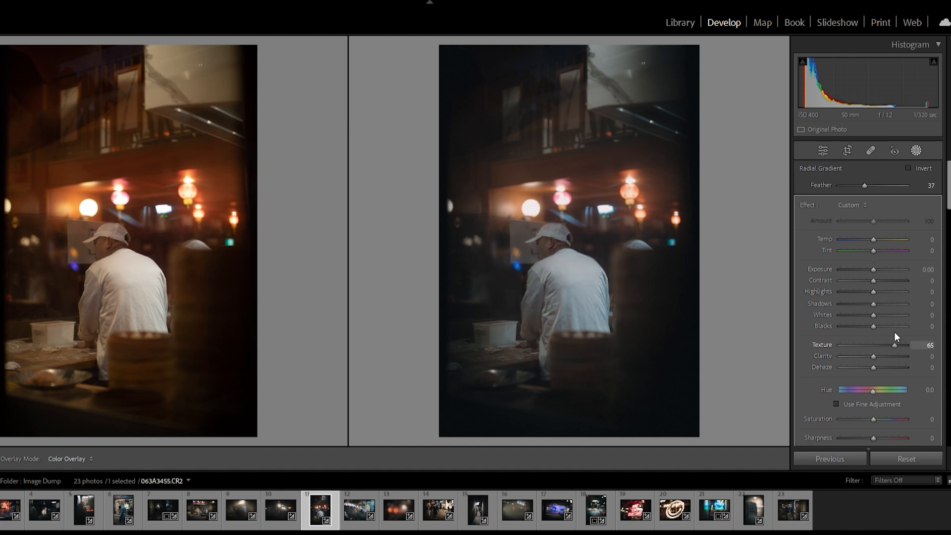